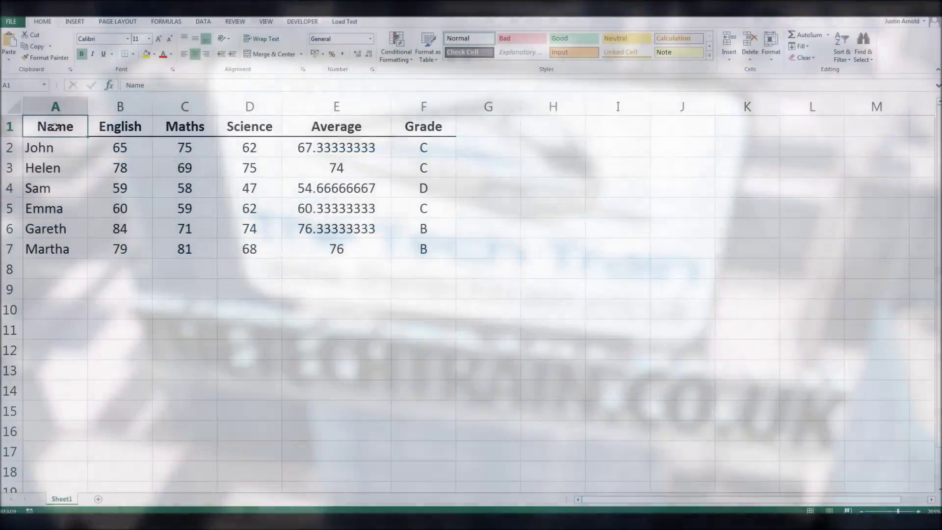
# Review the average formulas in column E and insert an empty column F before Grade
pyautogui.click(335, 146)
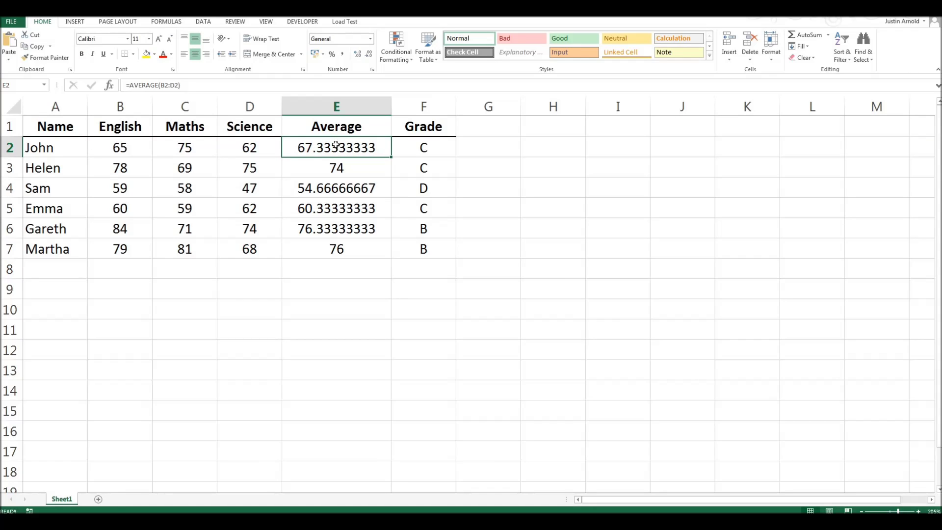
pyautogui.click(318, 186)
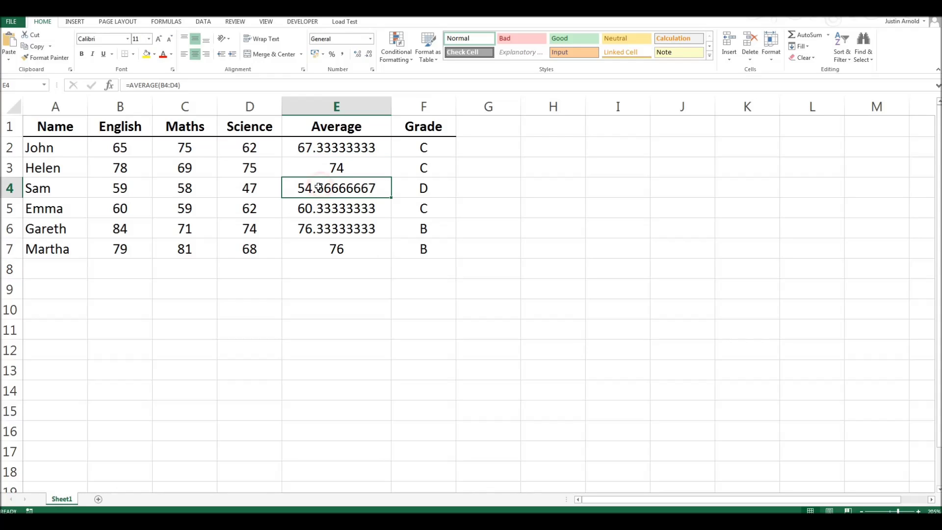
pyautogui.click(342, 146)
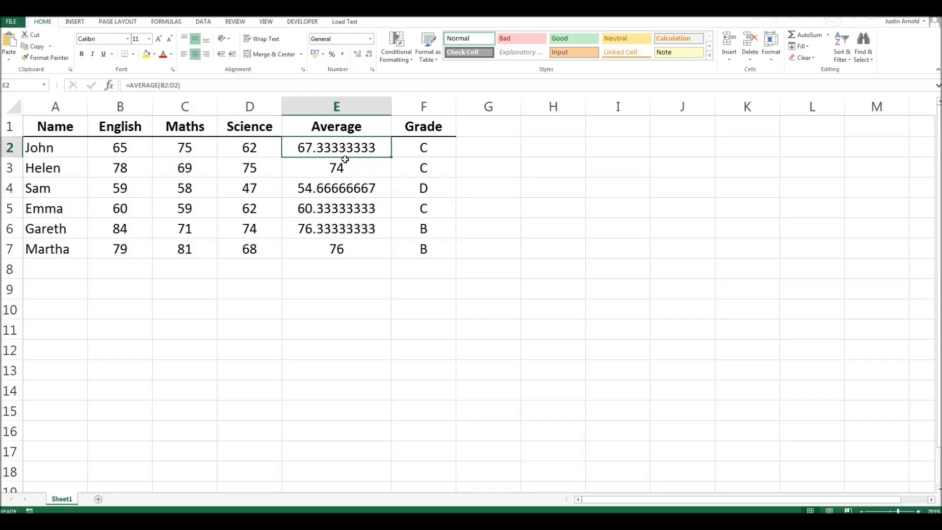
pyautogui.rightClick(424, 102)
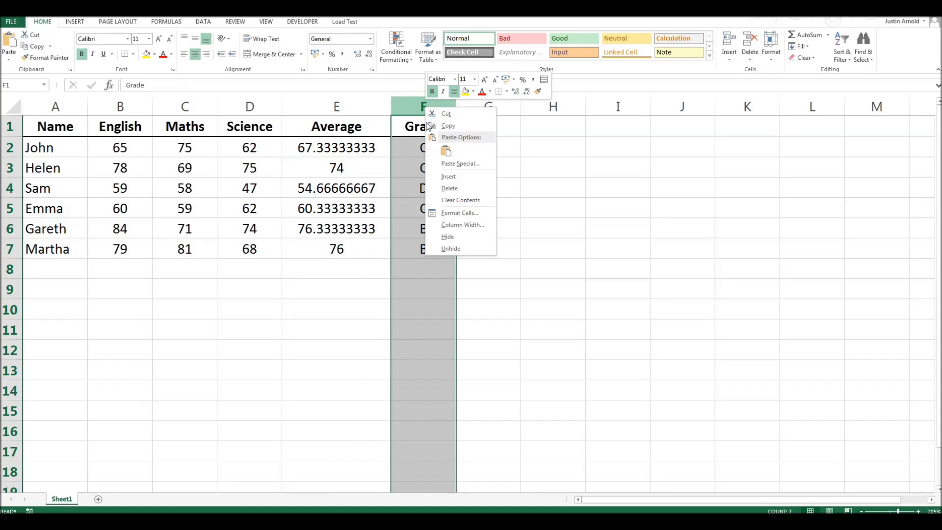
pyautogui.click(446, 177)
# Enter =ROUND(E2,2) in F2 to round the first average to two decimals
pyautogui.click(431, 143)
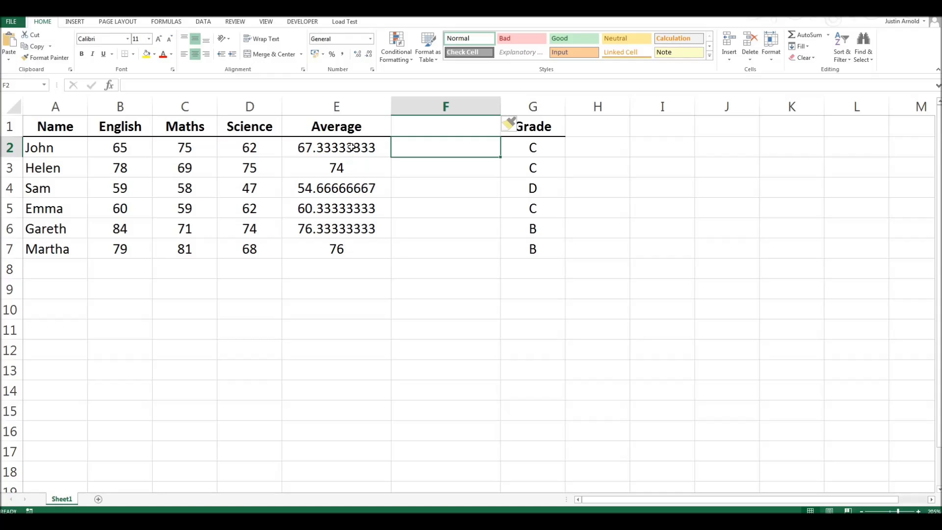
pyautogui.click(420, 147)
pyautogui.write('=')
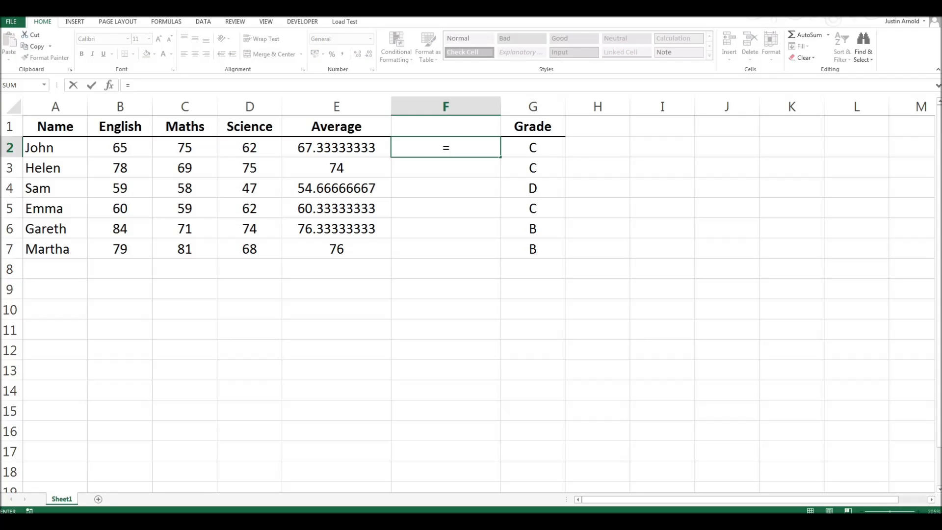
pyautogui.write('ROUND(')
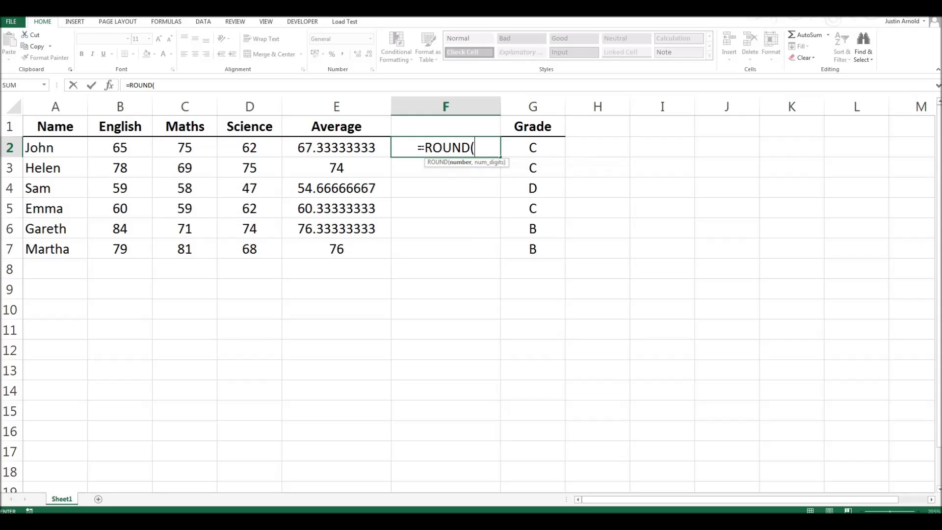
pyautogui.click(328, 146)
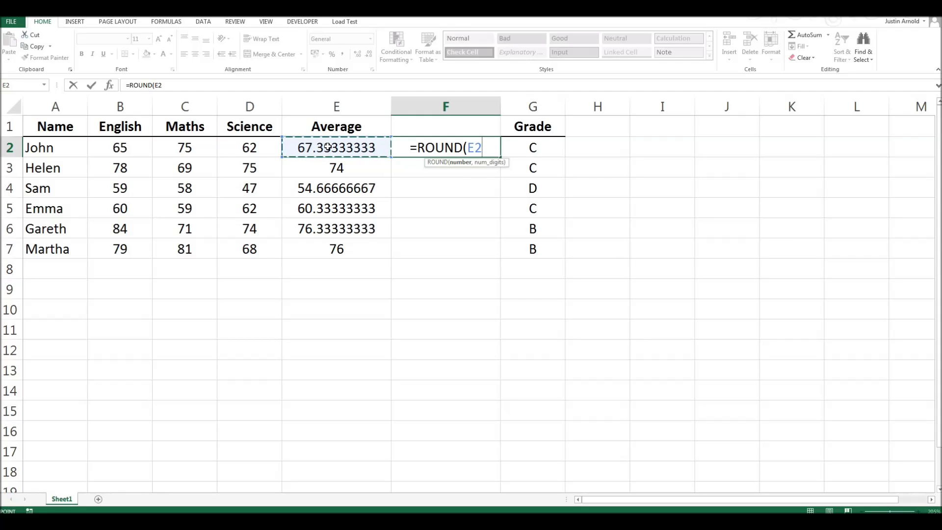
pyautogui.write(',')
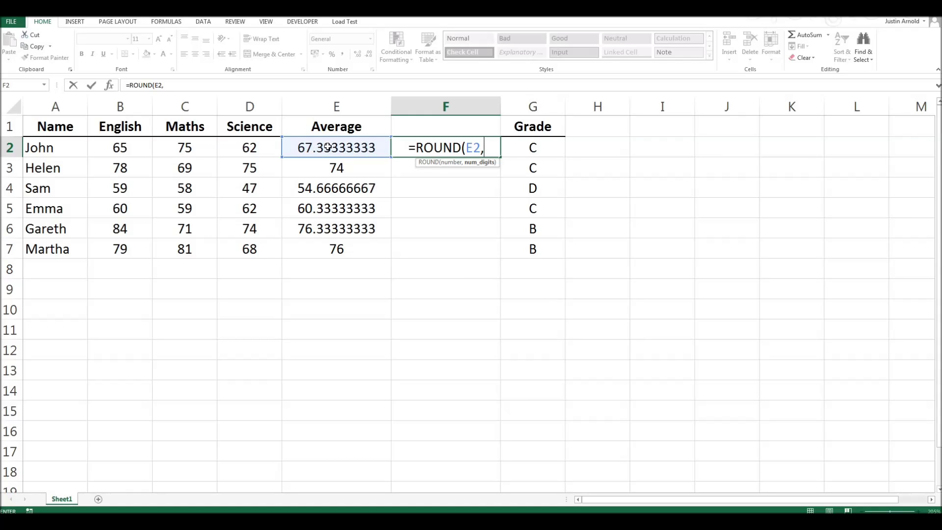
pyautogui.write('2')
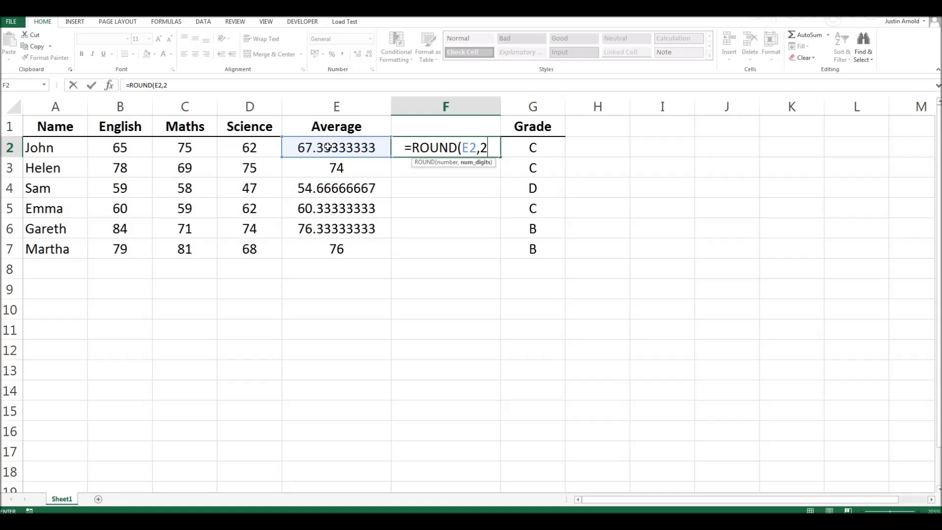
pyautogui.write(')')
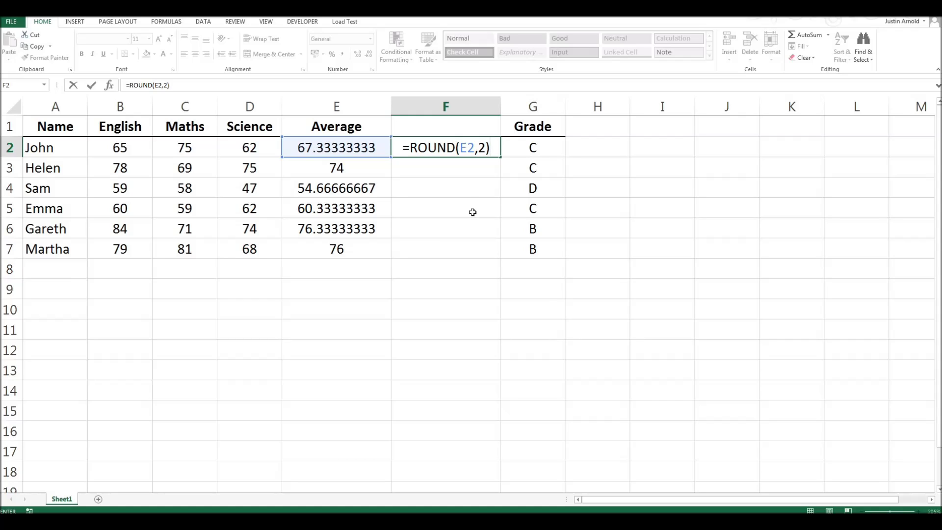
# Commit the ROUND formula in F2, then change its digits argument to 3
pyautogui.press('Return')
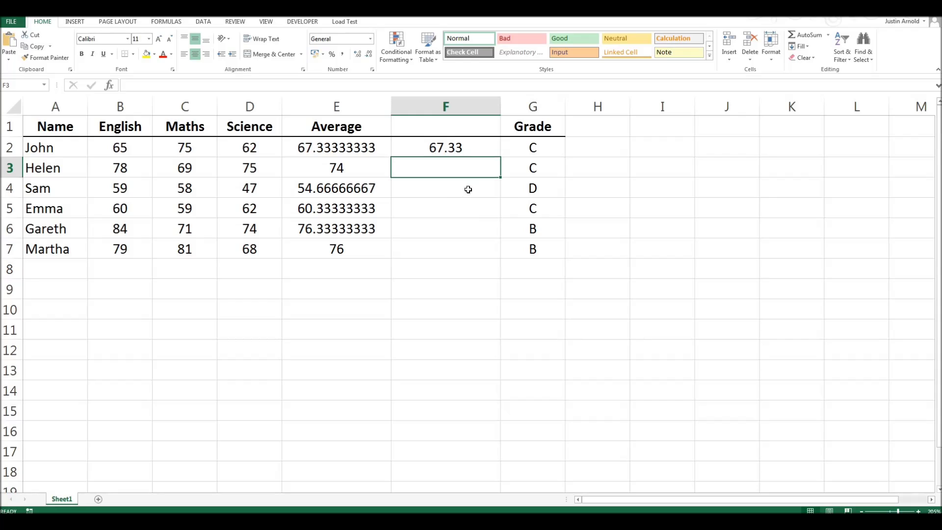
pyautogui.click(442, 199)
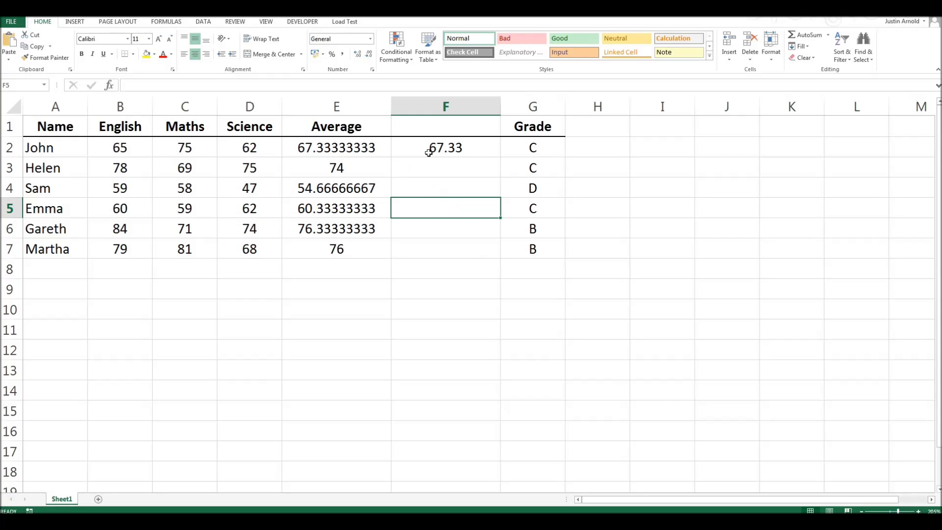
pyautogui.doubleClick(459, 147)
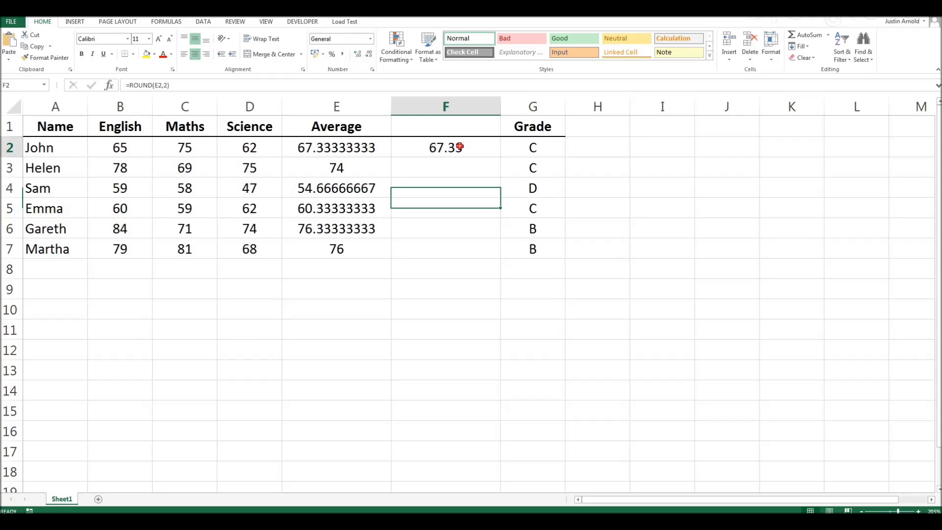
pyautogui.doubleClick(482, 147)
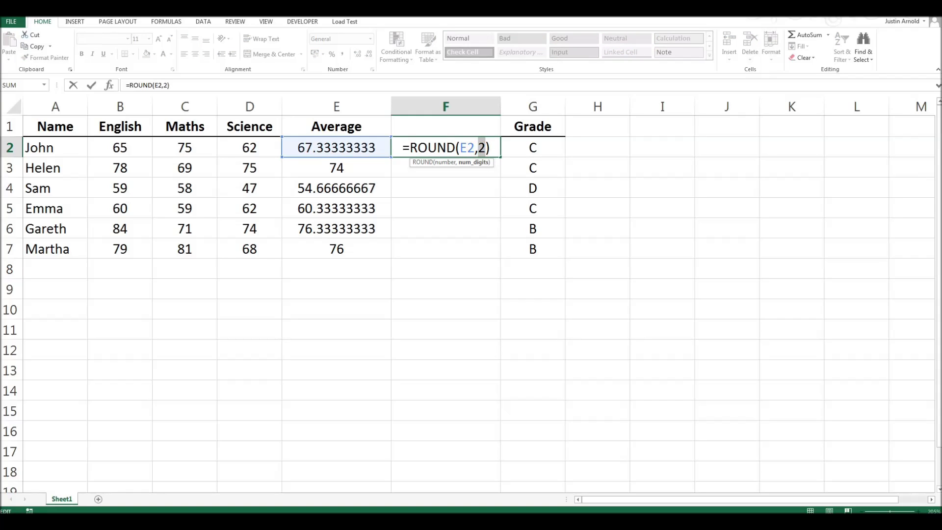
pyautogui.write('3')
pyautogui.press('Return')
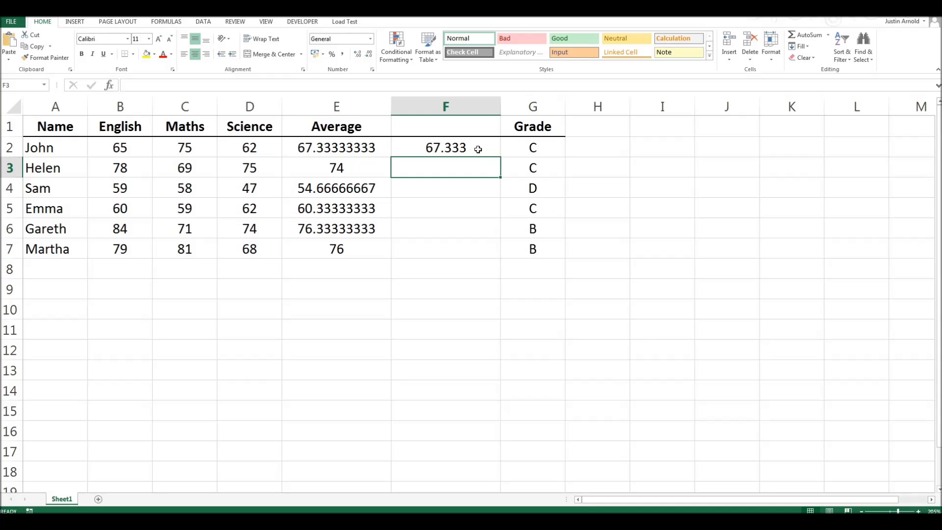
# Try 1 decimal place in F2, then settle on =ROUND(E2,2) showing 67.33
pyautogui.doubleClick(473, 148)
pyautogui.doubleClick(482, 147)
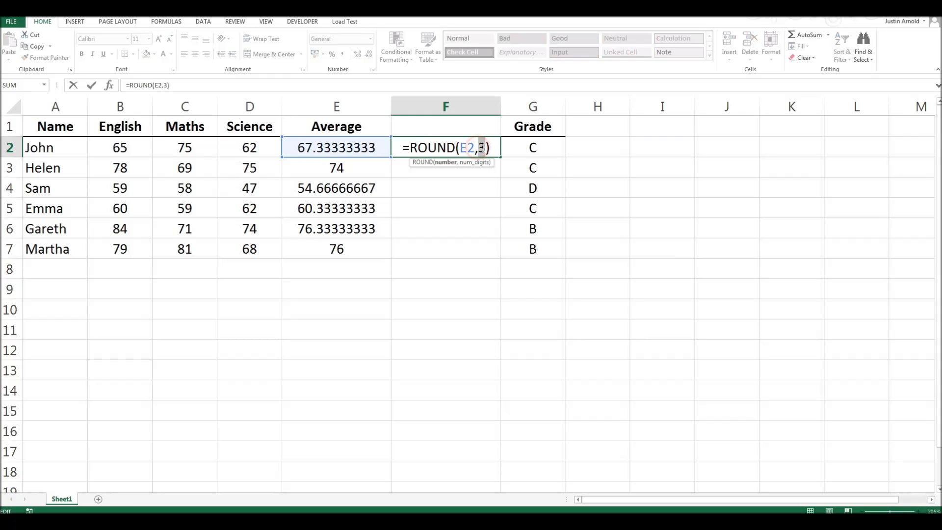
pyautogui.write('1')
pyautogui.press('Return')
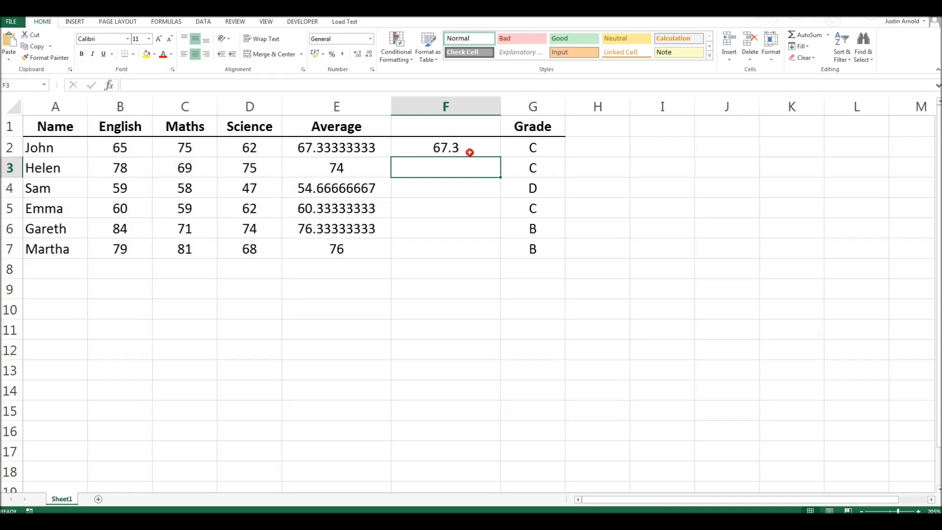
pyautogui.doubleClick(469, 147)
pyautogui.doubleClick(481, 148)
pyautogui.write('2,2)')
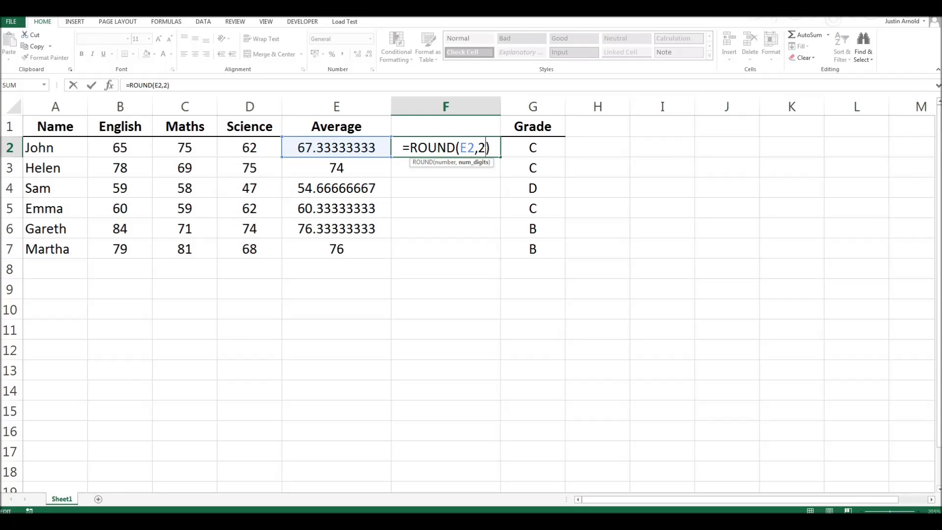
pyautogui.press('Return')
pyautogui.click(483, 149)
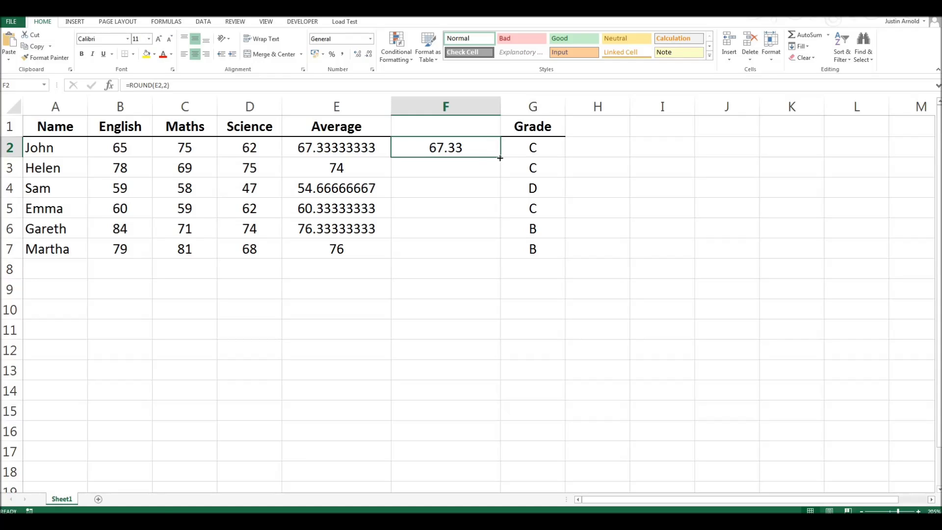
# Fill =ROUND(E2,2) down through F7 and verify the copied formulas in F3 and F7
pyautogui.moveTo(499, 157); pyautogui.dragTo(498, 257)
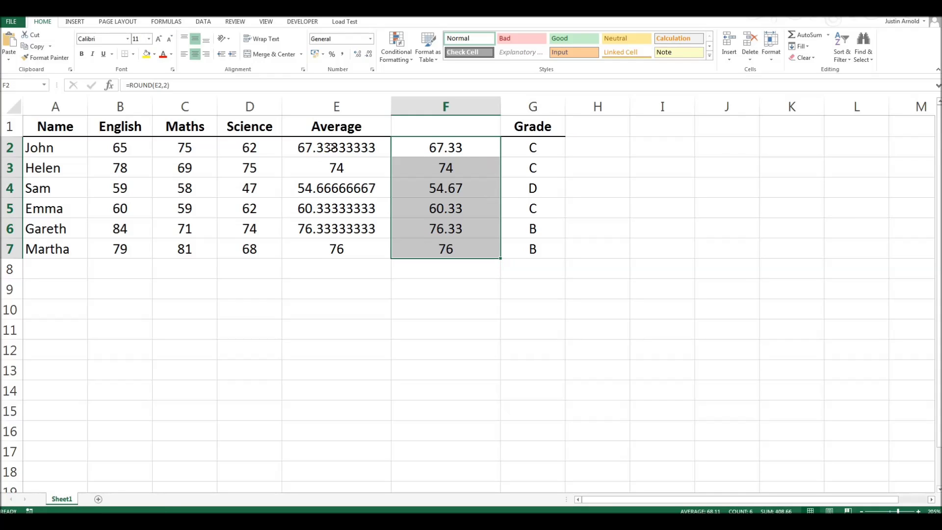
pyautogui.click(478, 138)
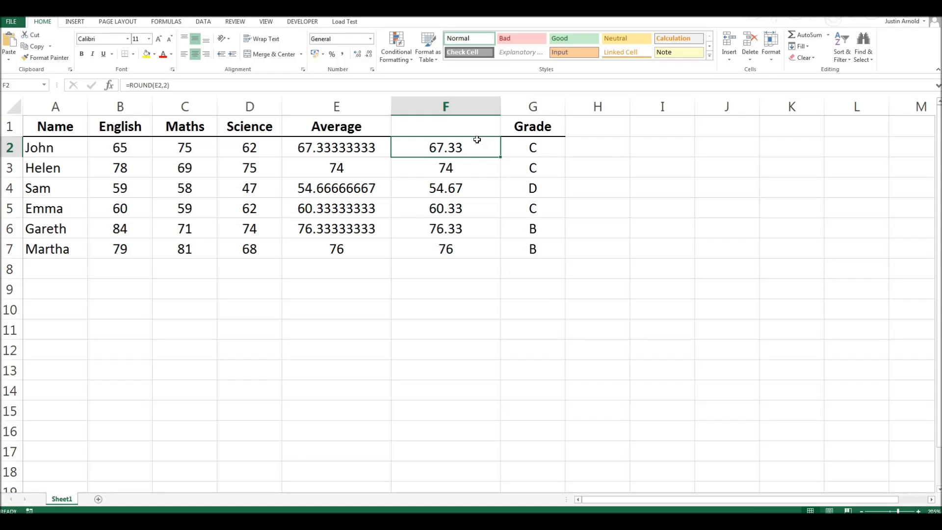
pyautogui.click(470, 165)
pyautogui.click(470, 253)
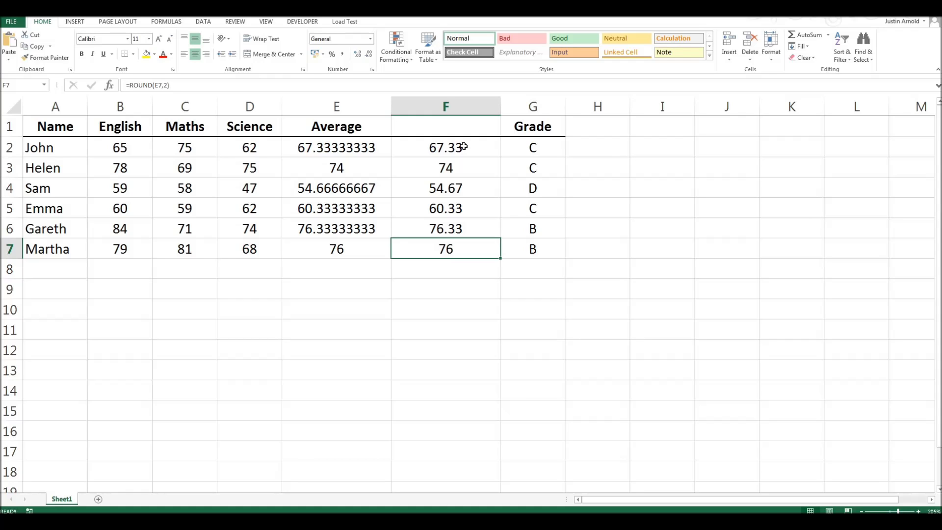
# Give F2:F7 two decimal places so 74 and 76 display as 74.00 and 76.00
pyautogui.moveTo(463, 146); pyautogui.dragTo(446, 250)
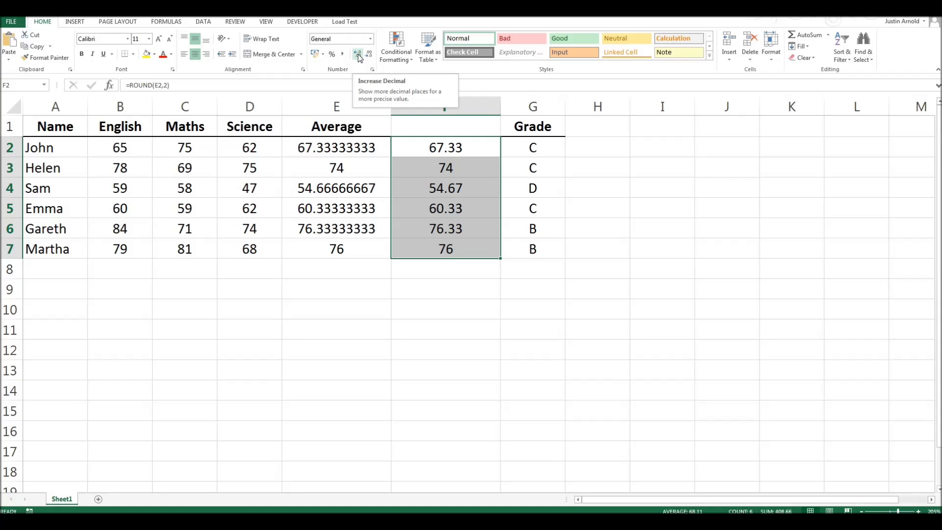
pyautogui.click(358, 54)
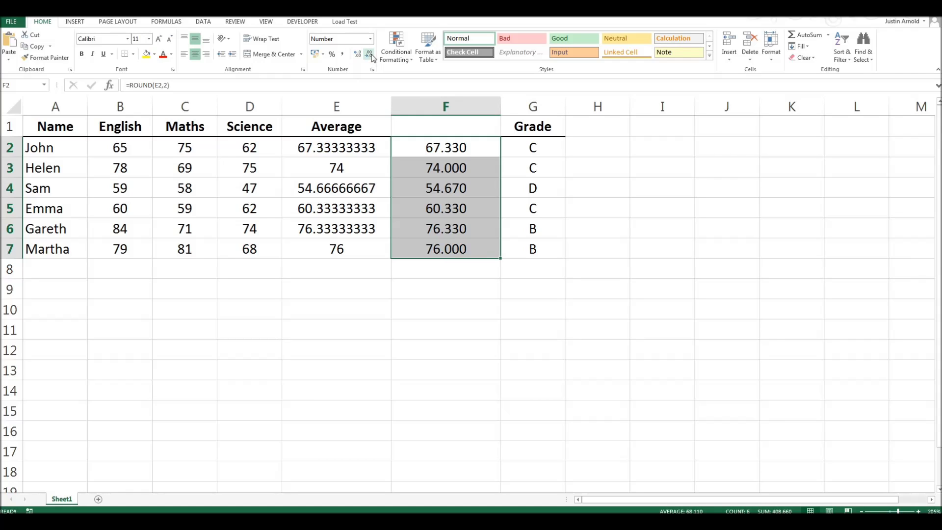
pyautogui.click(369, 55)
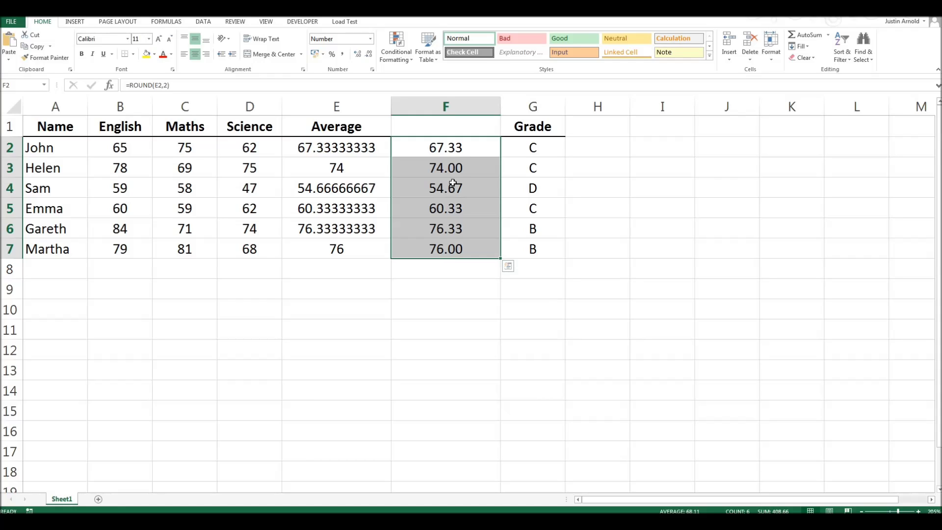
pyautogui.click(372, 40)
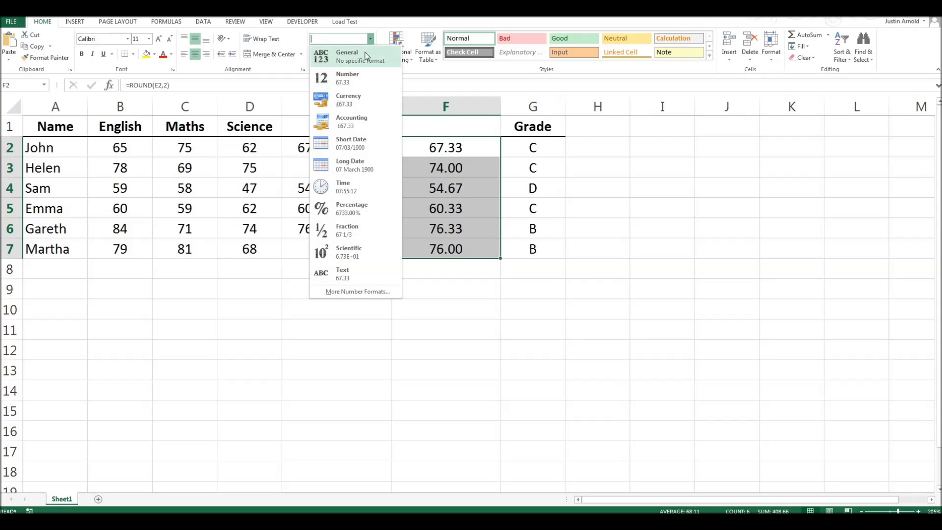
pyautogui.click(372, 39)
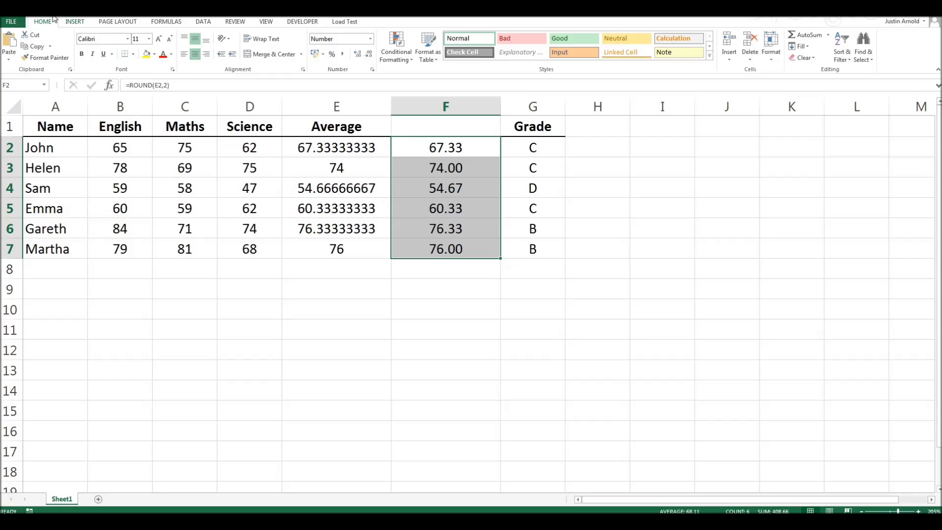
pyautogui.hotkey('ctrl', 'z')
pyautogui.hotkey('ctrl', 'z')
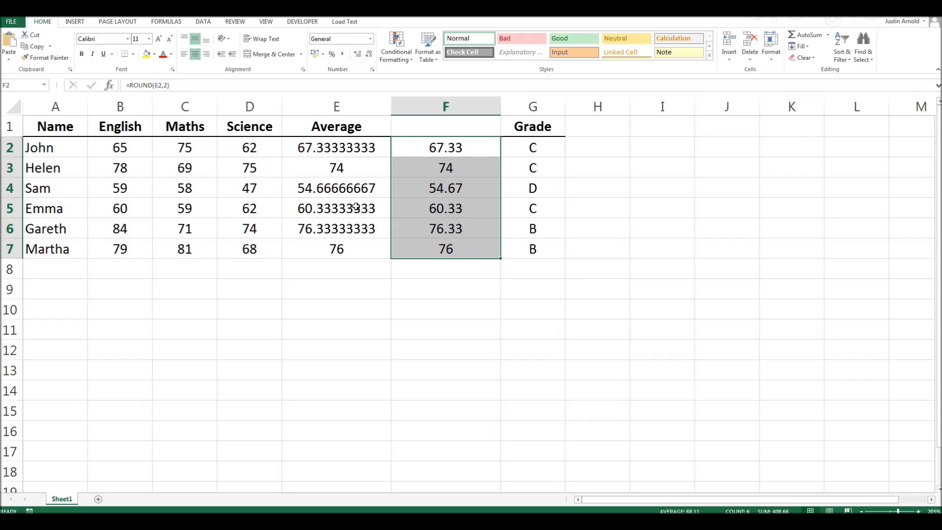
pyautogui.click(354, 206)
pyautogui.moveTo(423, 150); pyautogui.dragTo(429, 262)
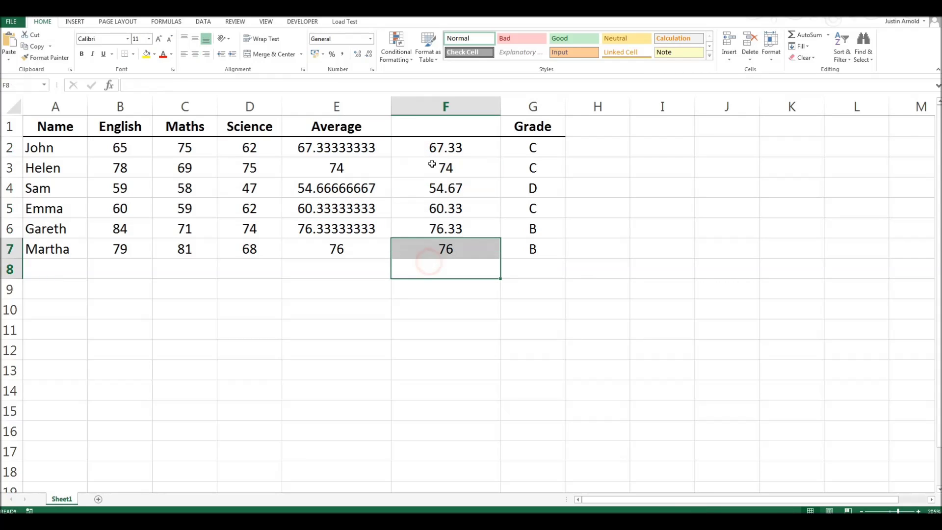
pyautogui.moveTo(431, 147); pyautogui.dragTo(429, 247)
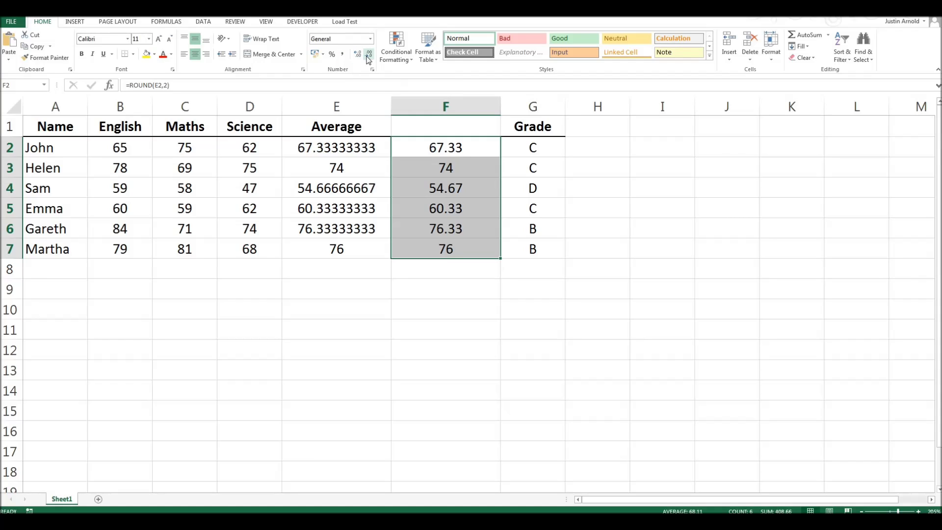
pyautogui.click(357, 53)
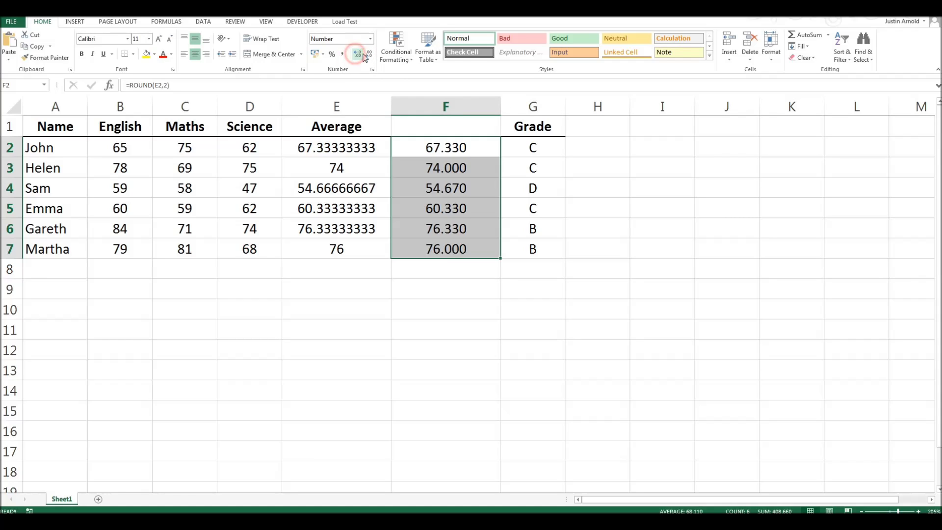
pyautogui.click(368, 54)
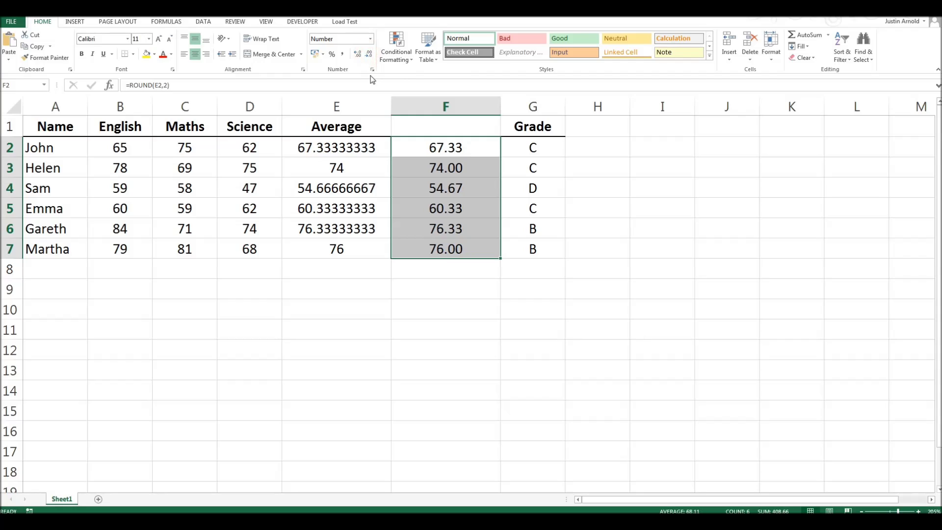
pyautogui.click(480, 148)
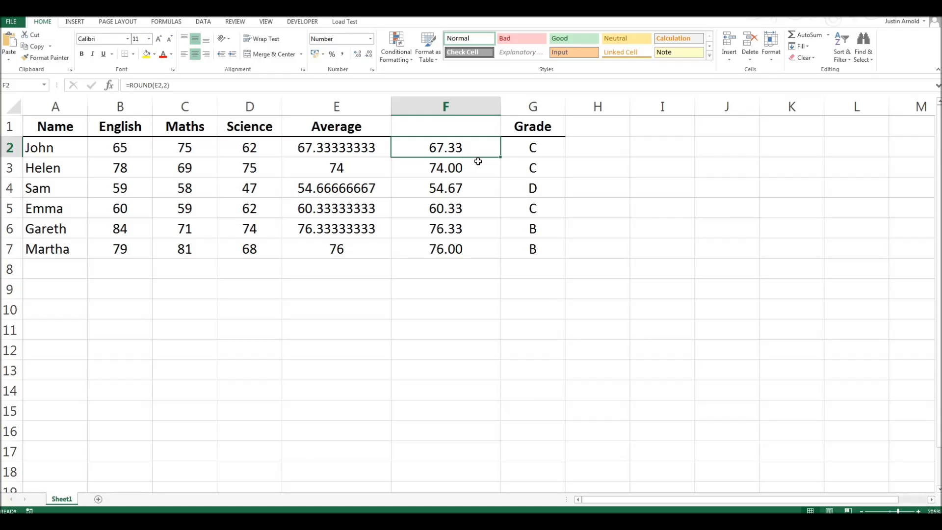
pyautogui.click(464, 167)
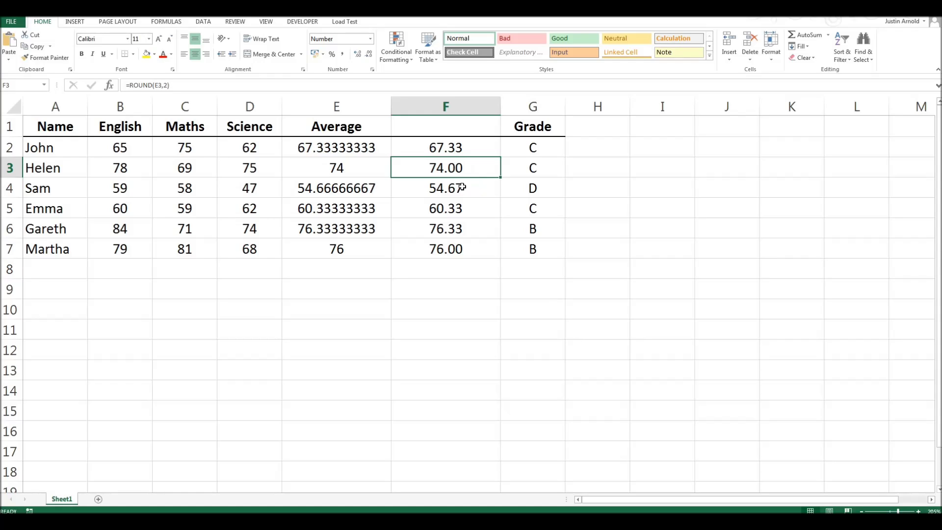
pyautogui.click(474, 248)
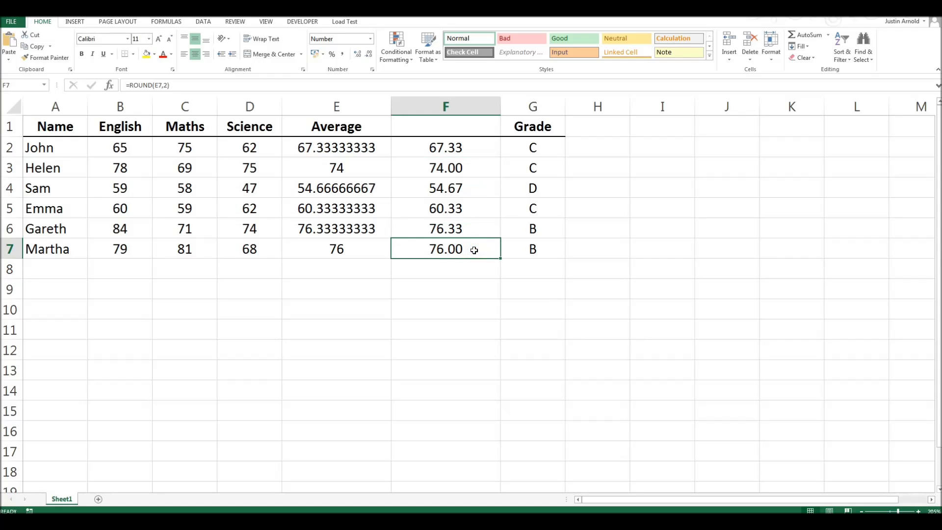
pyautogui.click(43, 127)
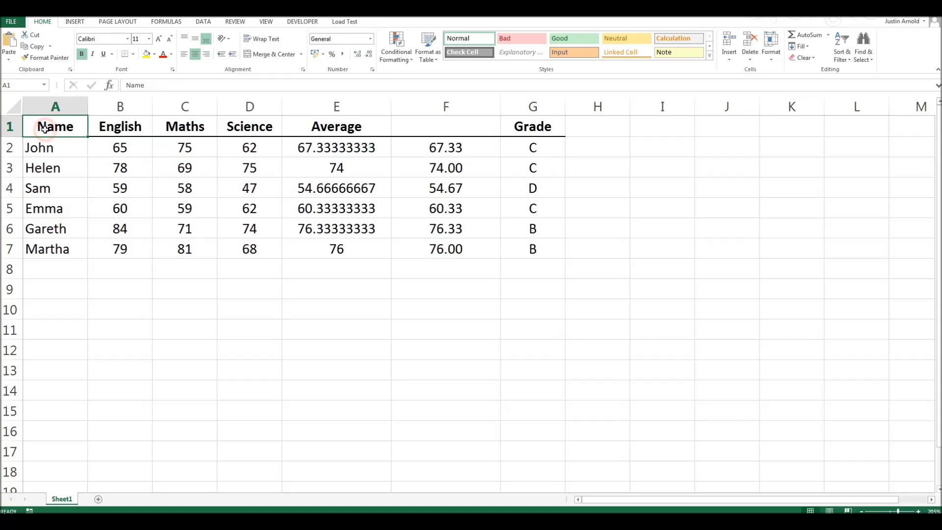